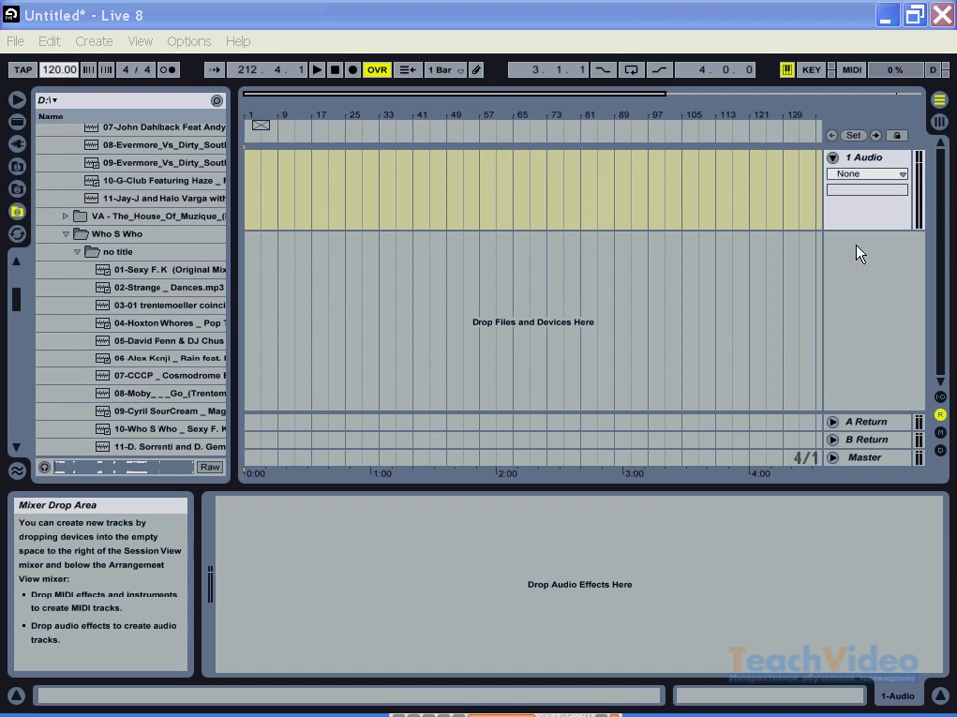
- Add a second audio track to the arrangement and set the tempo to 130.00
right_click(859, 254)
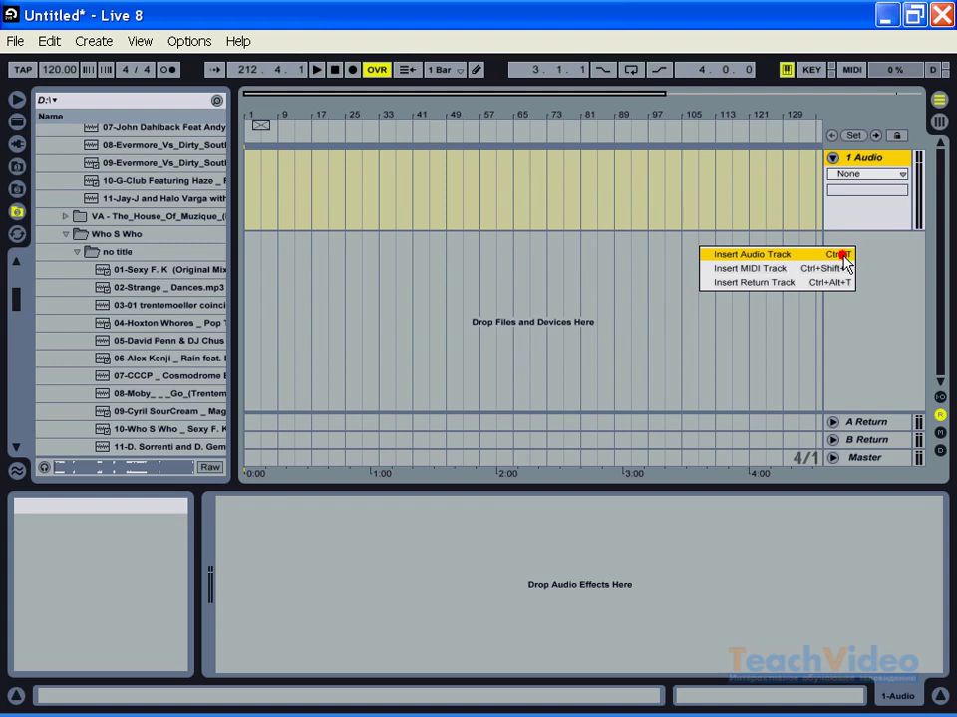
click(845, 261)
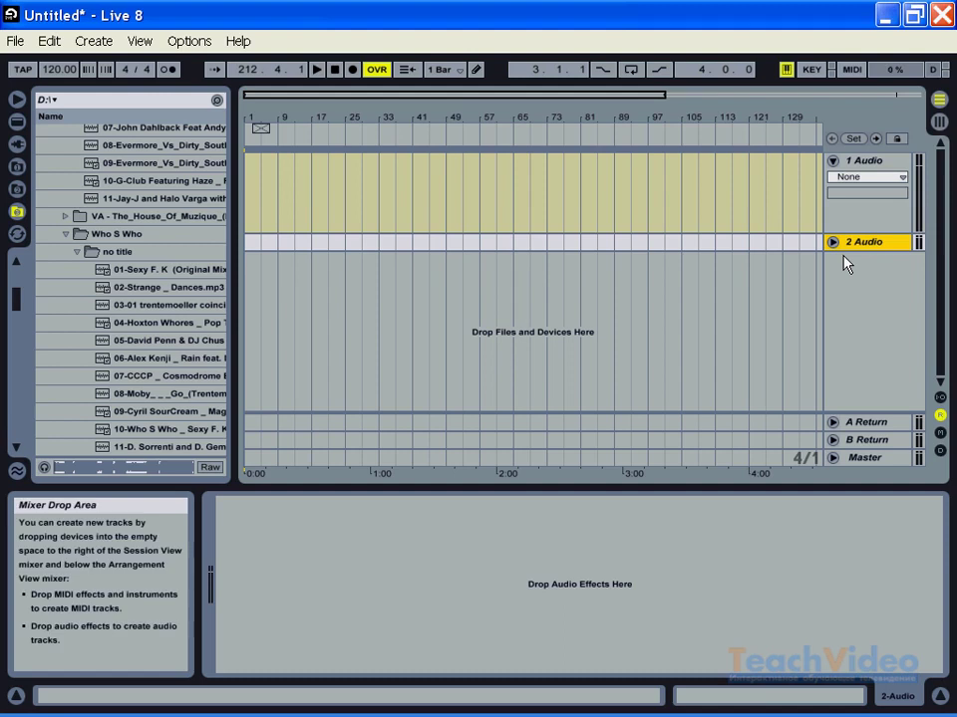
click(58, 70)
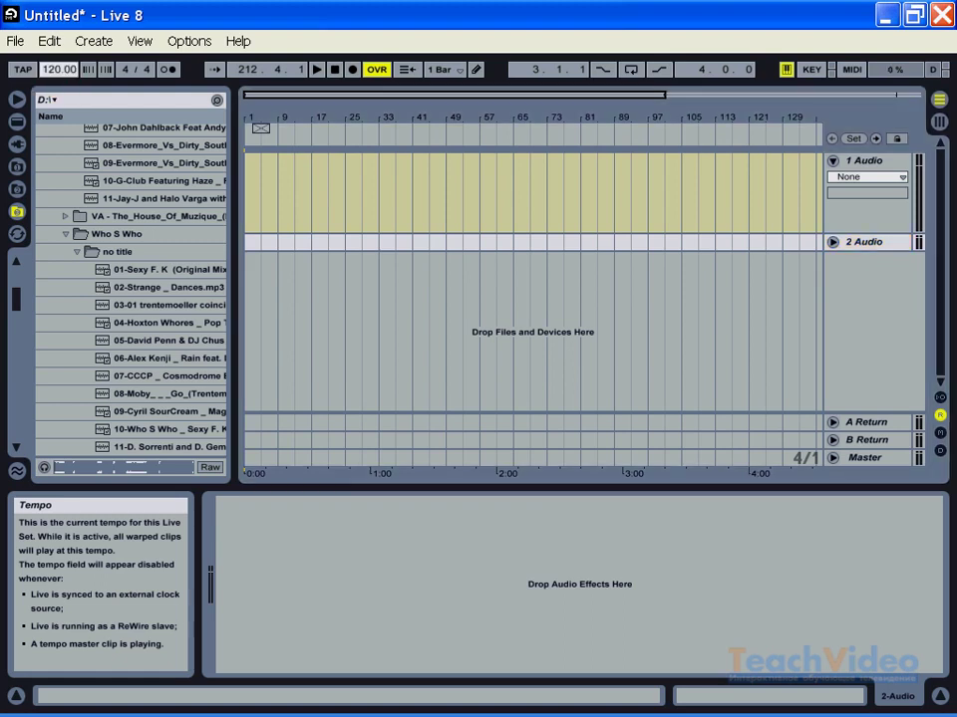
mouse_move(59, 70)
mouse_down()
mouse_move(58, 49)
mouse_move(58, 60)
mouse_up()
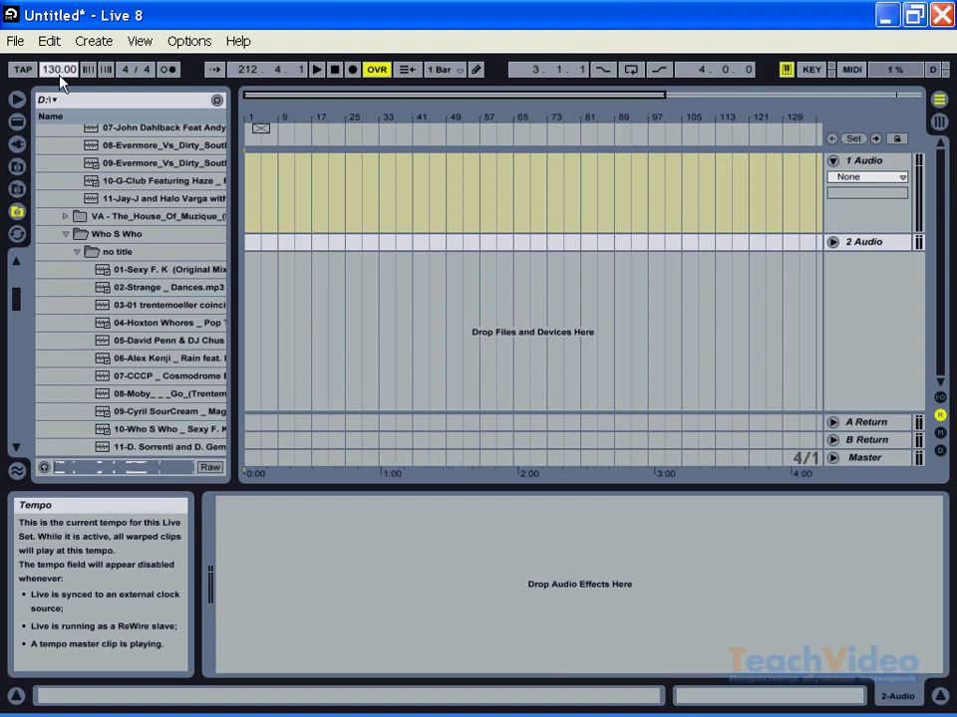
- Place 09-Cyril SourCream _ Magic Night on track 1 and 01-It's Time To Move On on track 2 at the start, and unfold track 2
click(122, 413)
drag(123, 413, 253, 195)
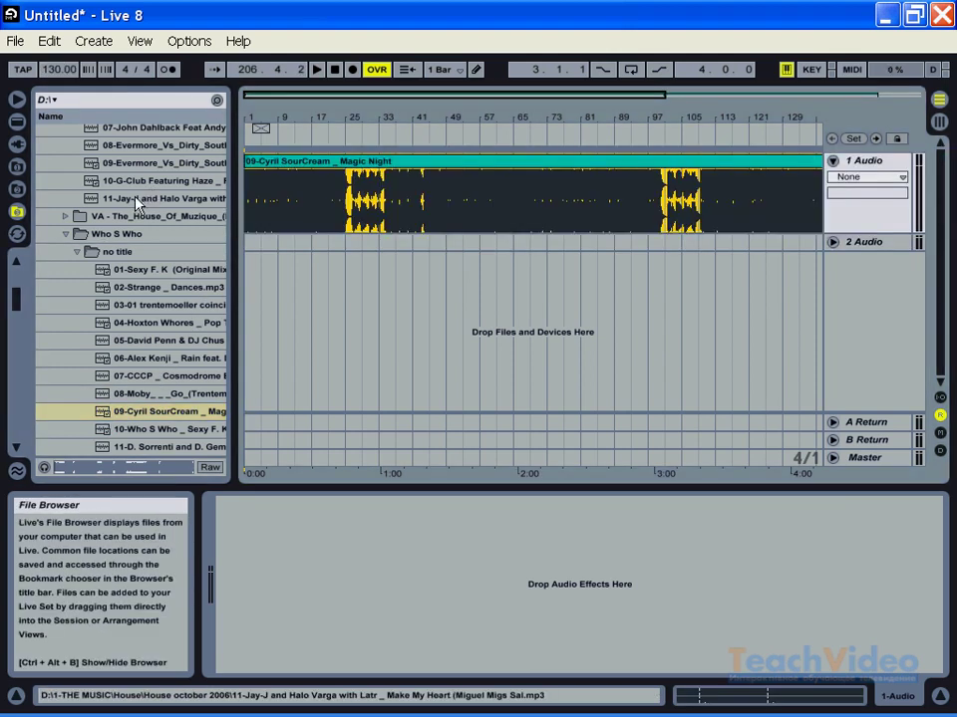
scroll(105, 160, up, 3)
drag(119, 188, 247, 249)
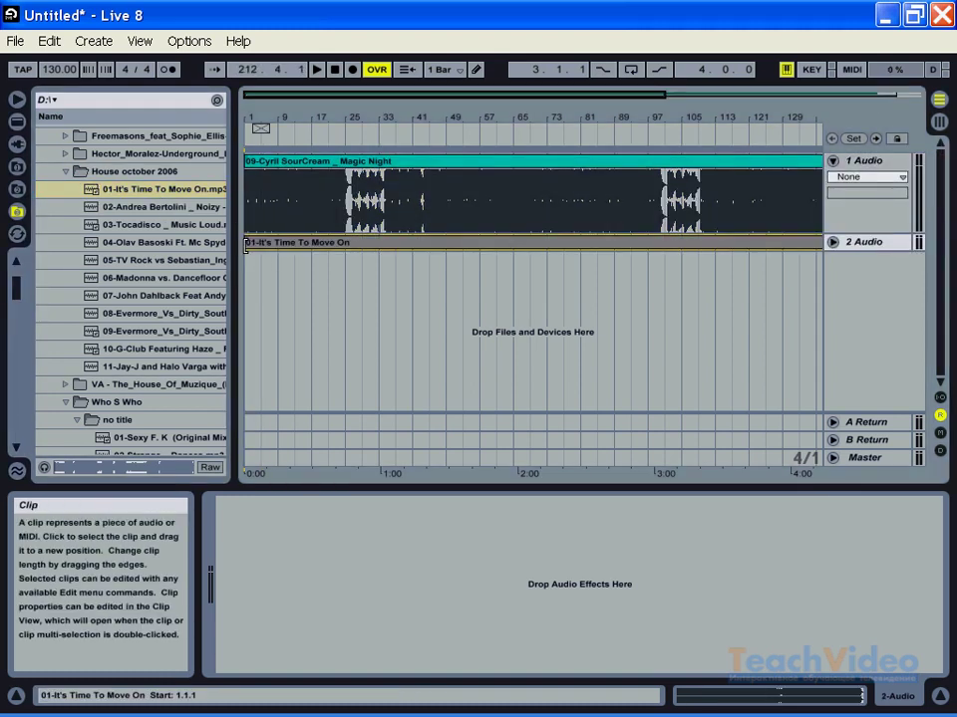
click(832, 243)
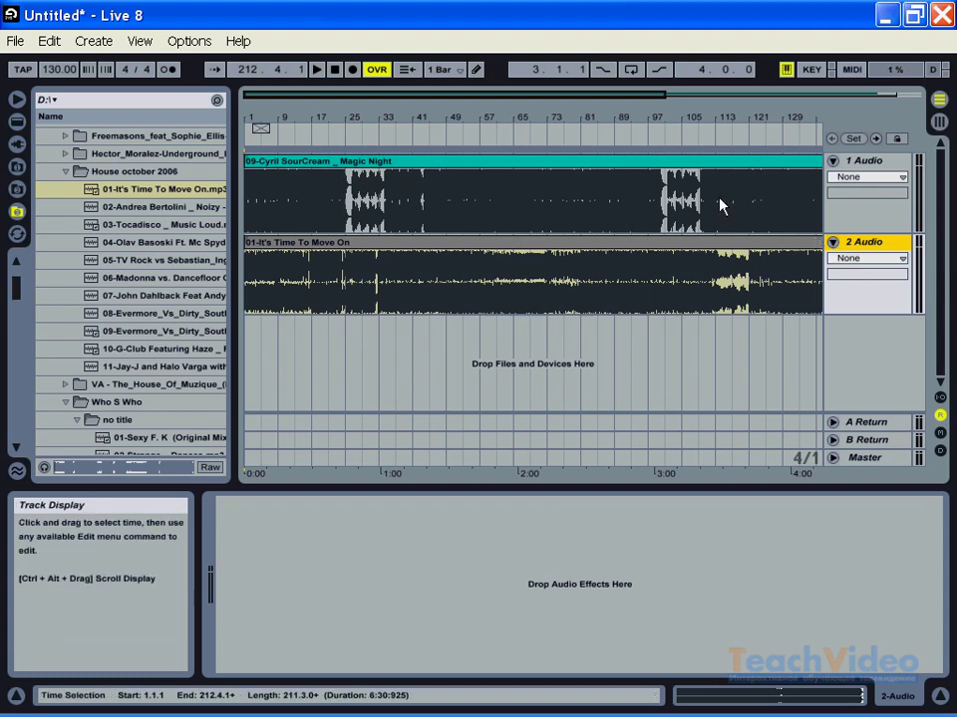
- Deactivate the Magic Night clip and audition the opening of the It's Time To Move On clip up to bar 17
right_click(495, 167)
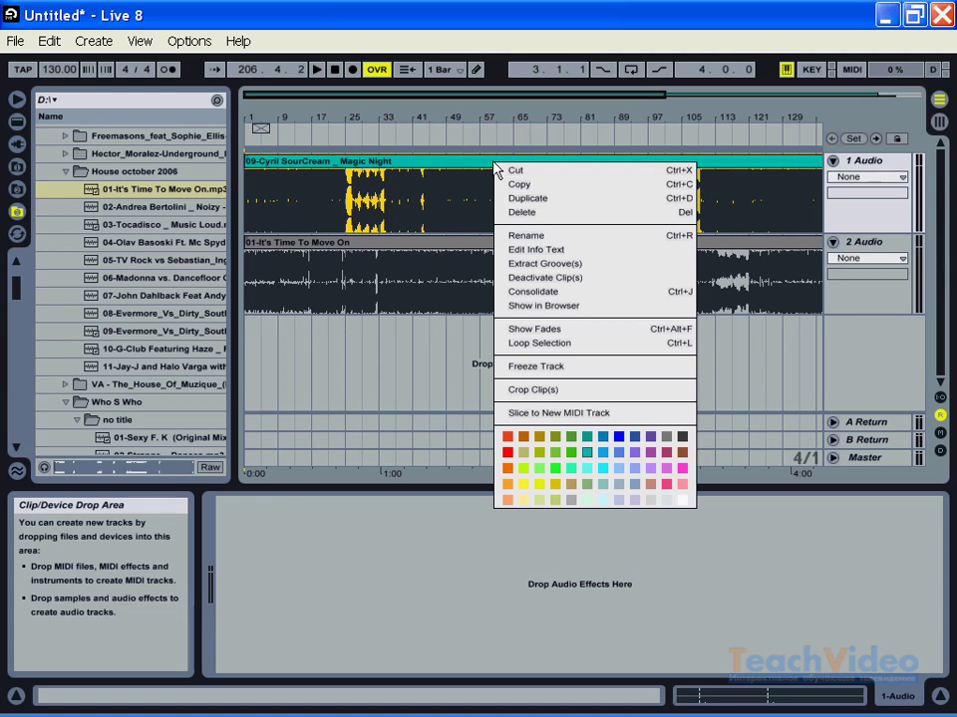
click(536, 286)
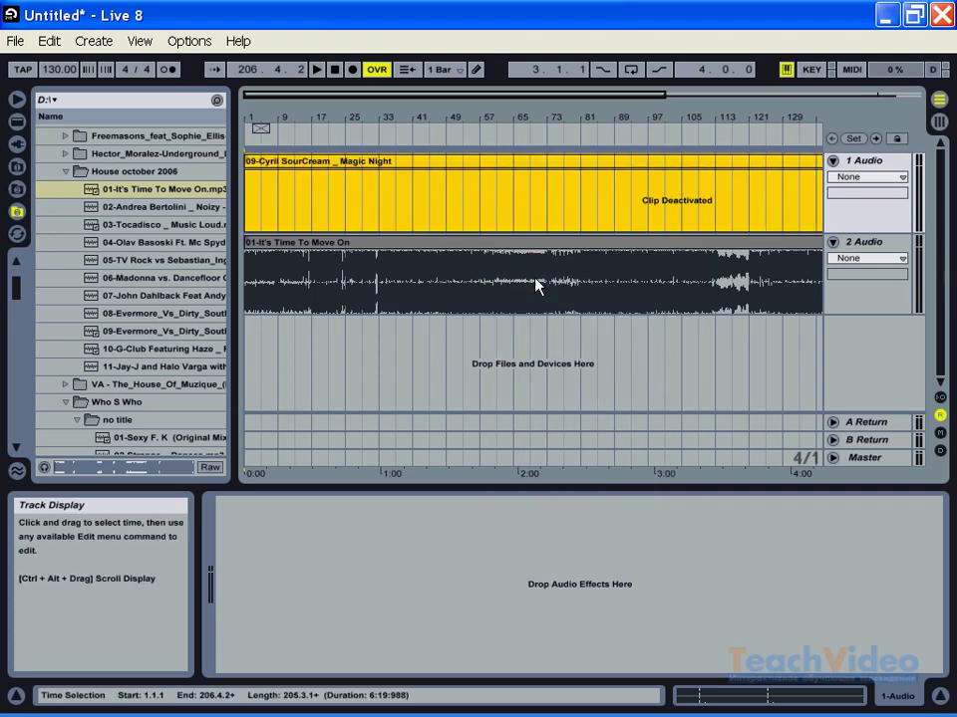
click(267, 142)
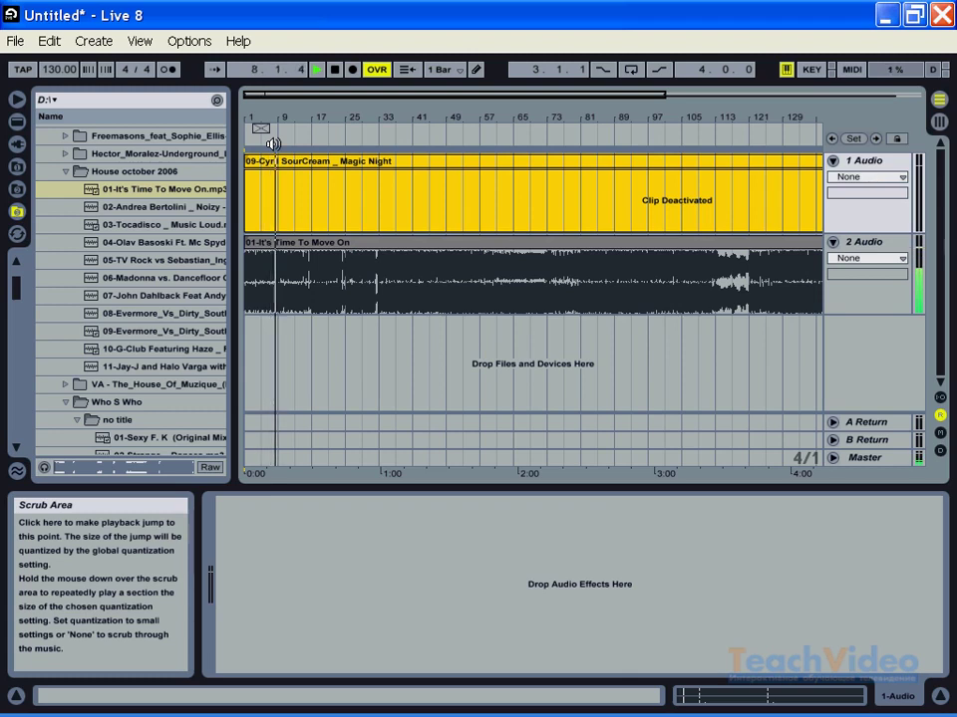
key(space)
key(space)
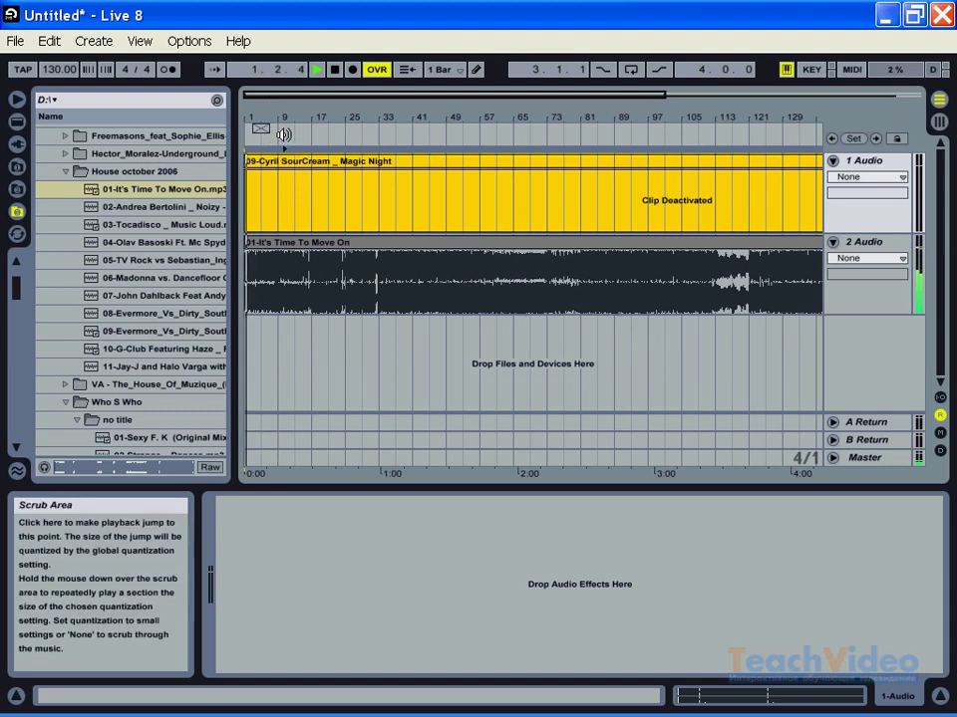
click(293, 139)
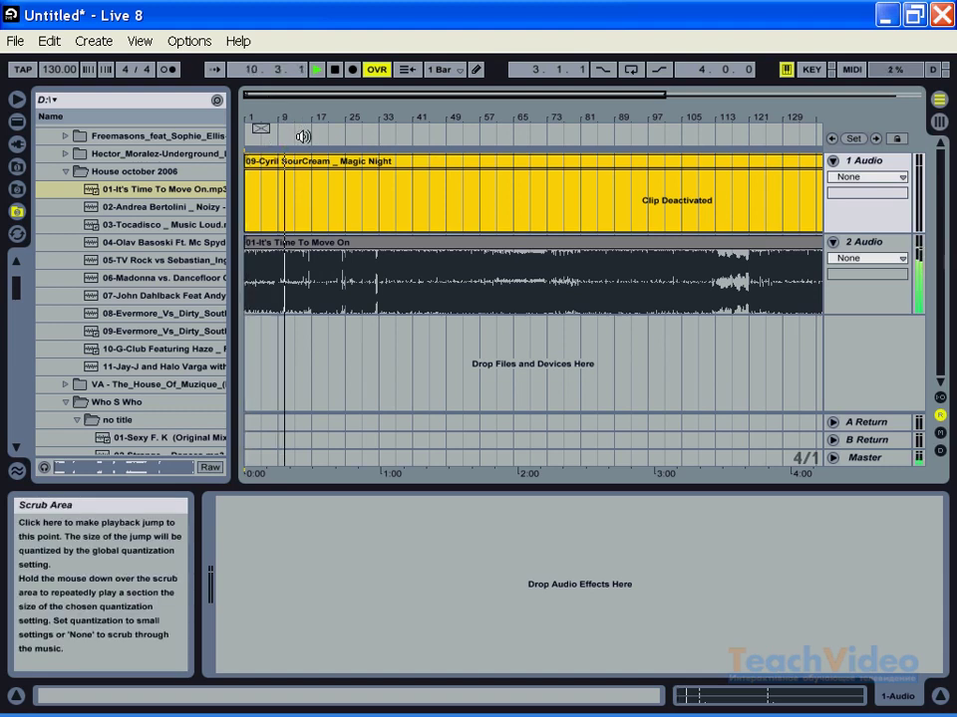
click(302, 143)
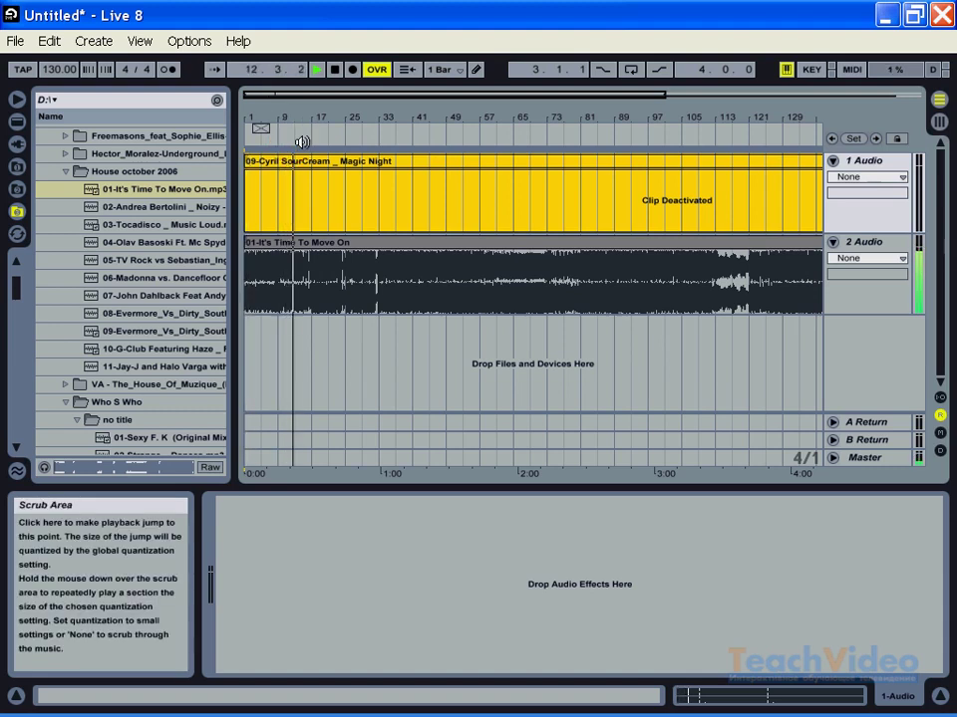
click(310, 142)
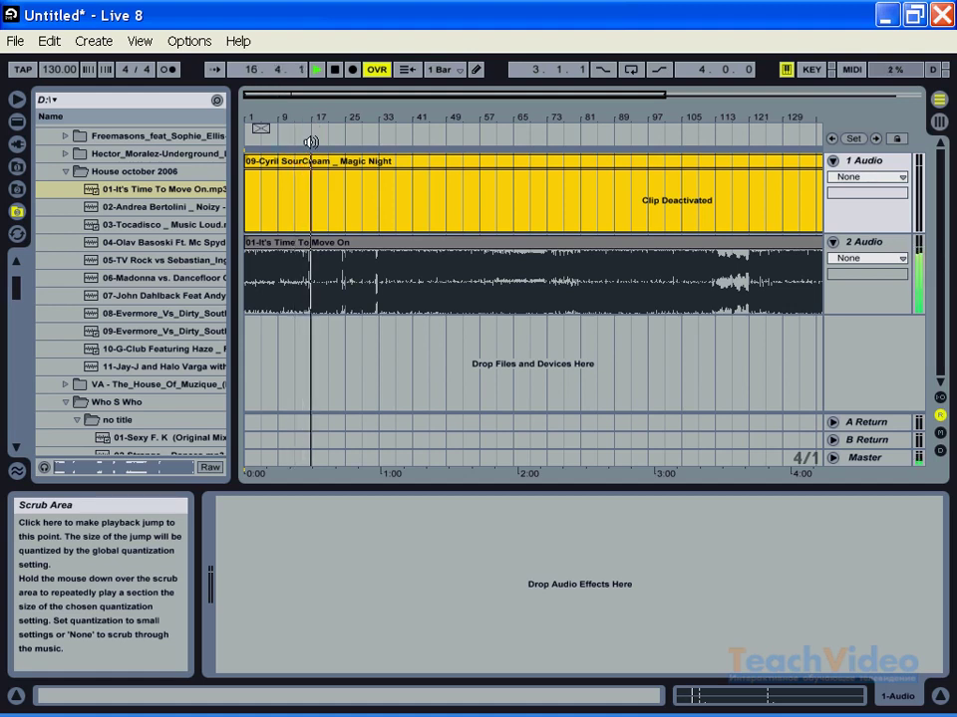
key(space)
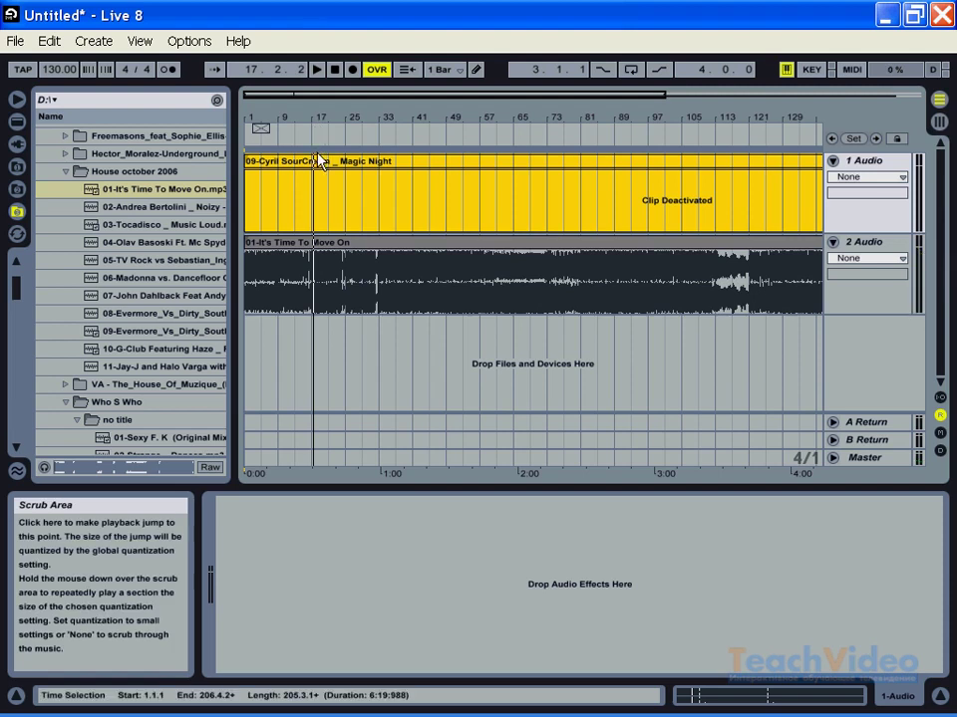
- Delete the opening section of the It's Time To Move On clip from 1.1.1 to 17.1.1
key(plus)
key(plus)
key(plus)
key(plus)
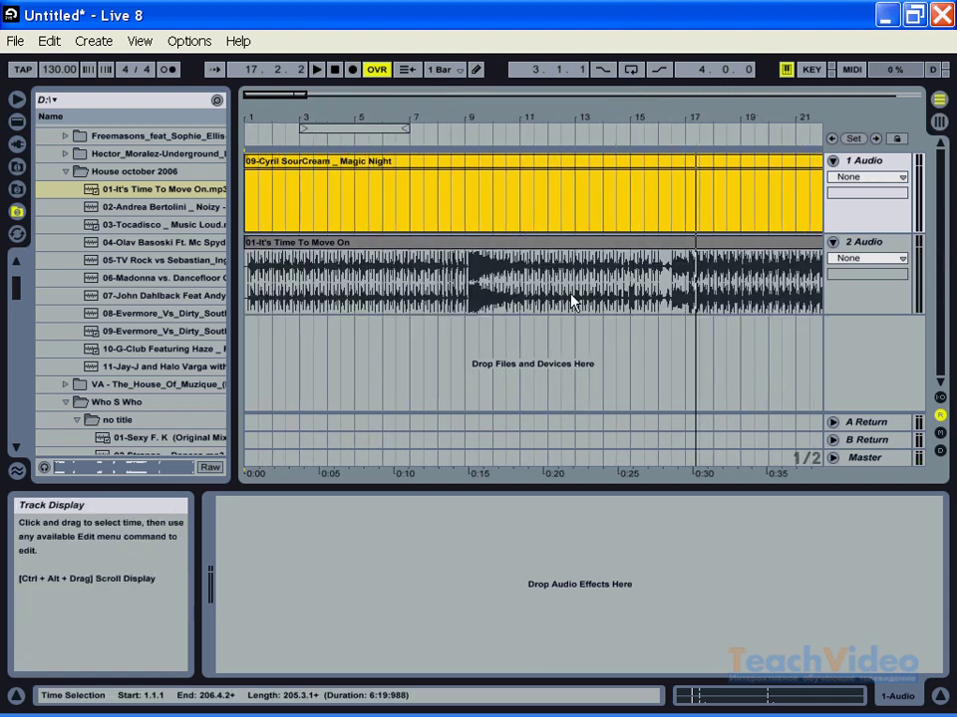
click(422, 280)
click(659, 281)
key(space)
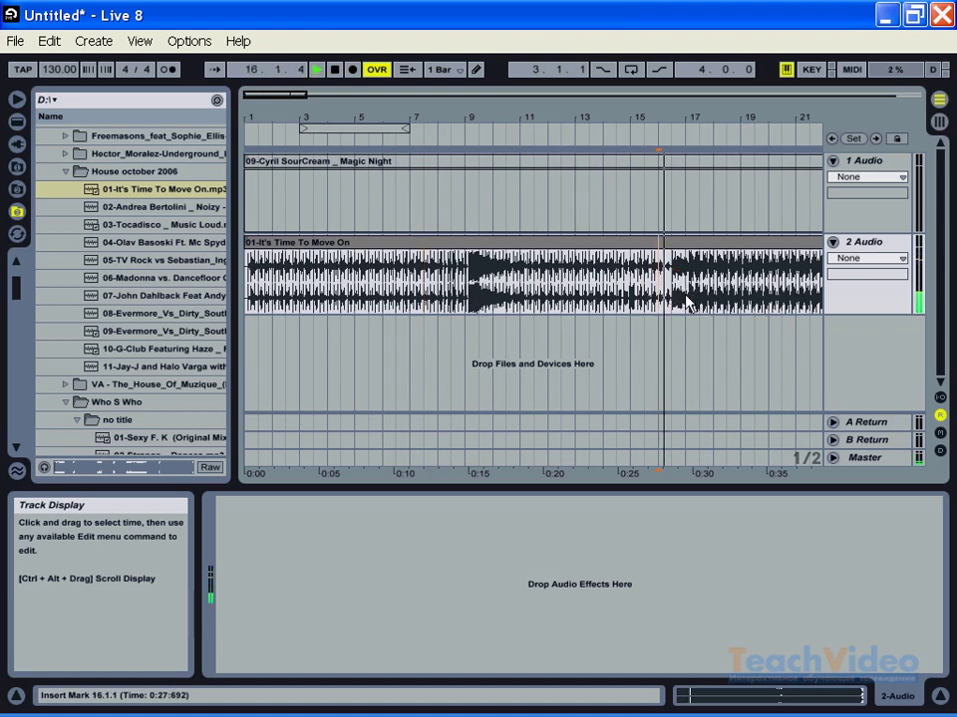
key(space)
click(683, 291)
key(minus)
key(minus)
key(minus)
key(minus)
key(minus)
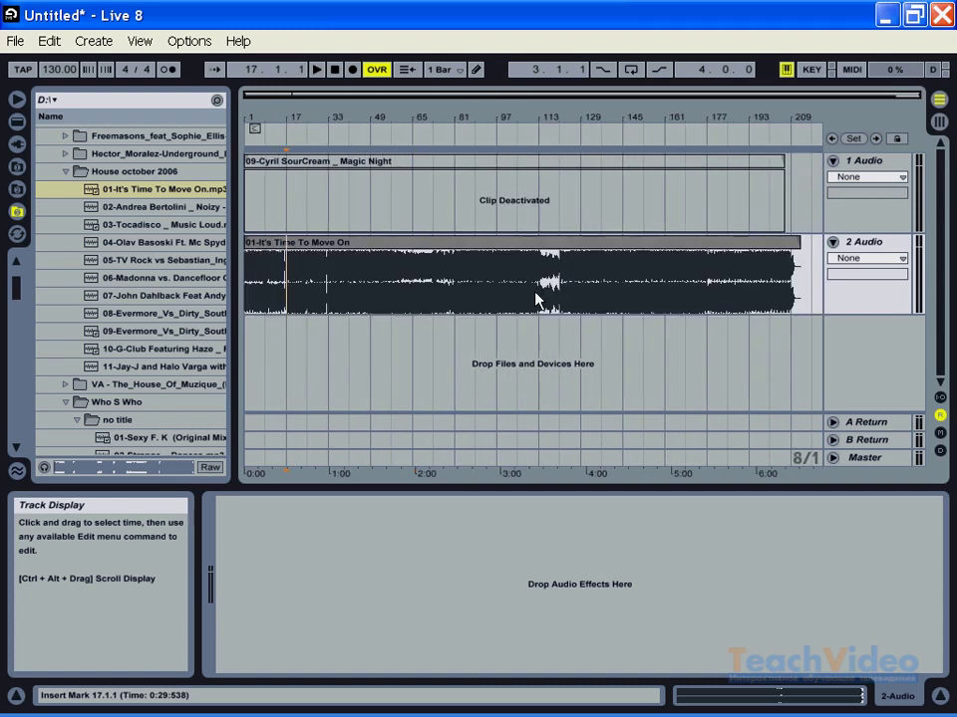
drag(286, 289, 247, 289)
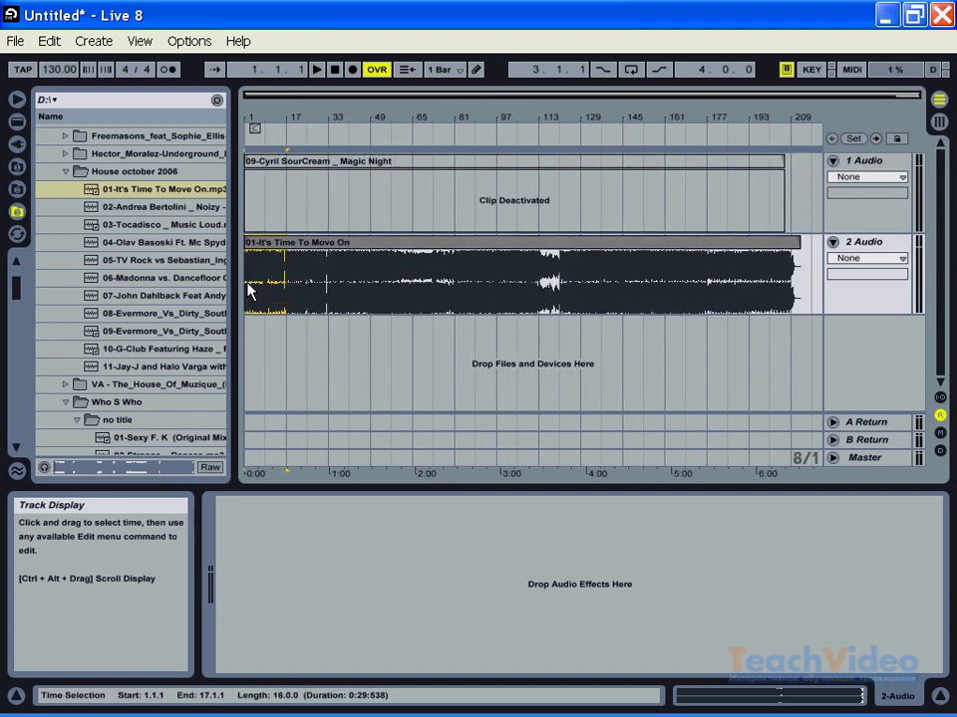
key(Delete)
- Deactivate the It's Time To Move On clip and reactivate the Magic Night clip
right_click(322, 243)
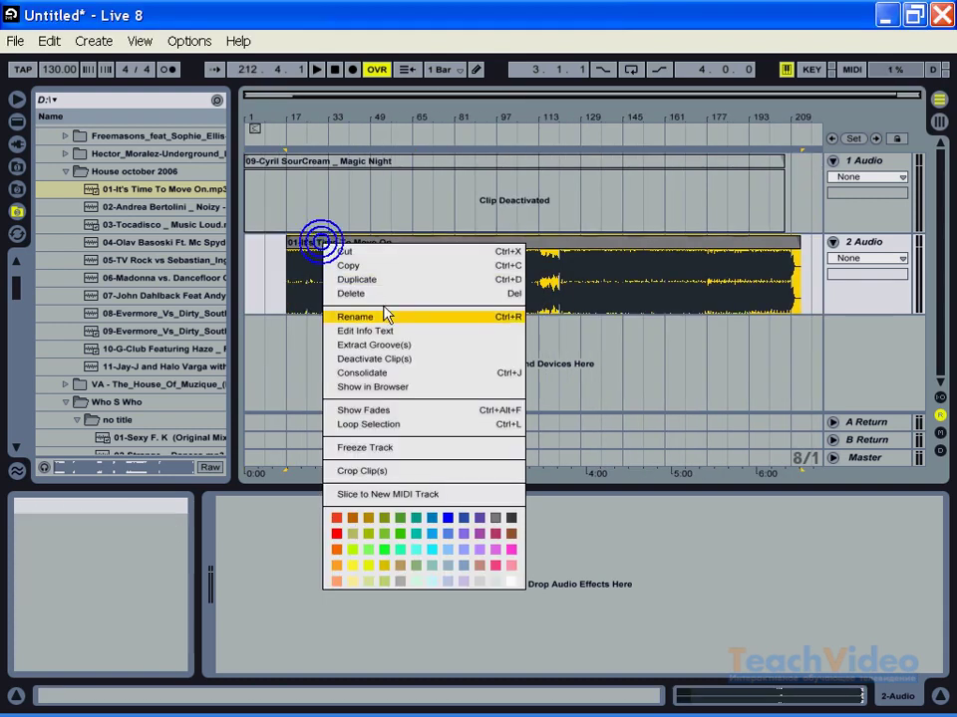
click(393, 359)
click(419, 163)
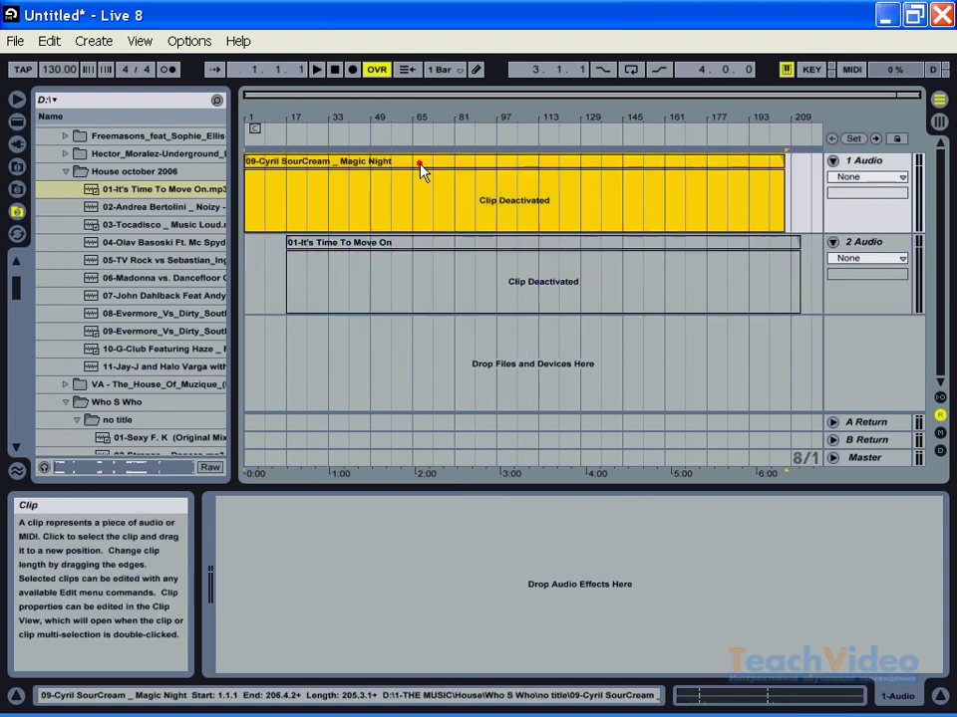
right_click(419, 164)
click(504, 280)
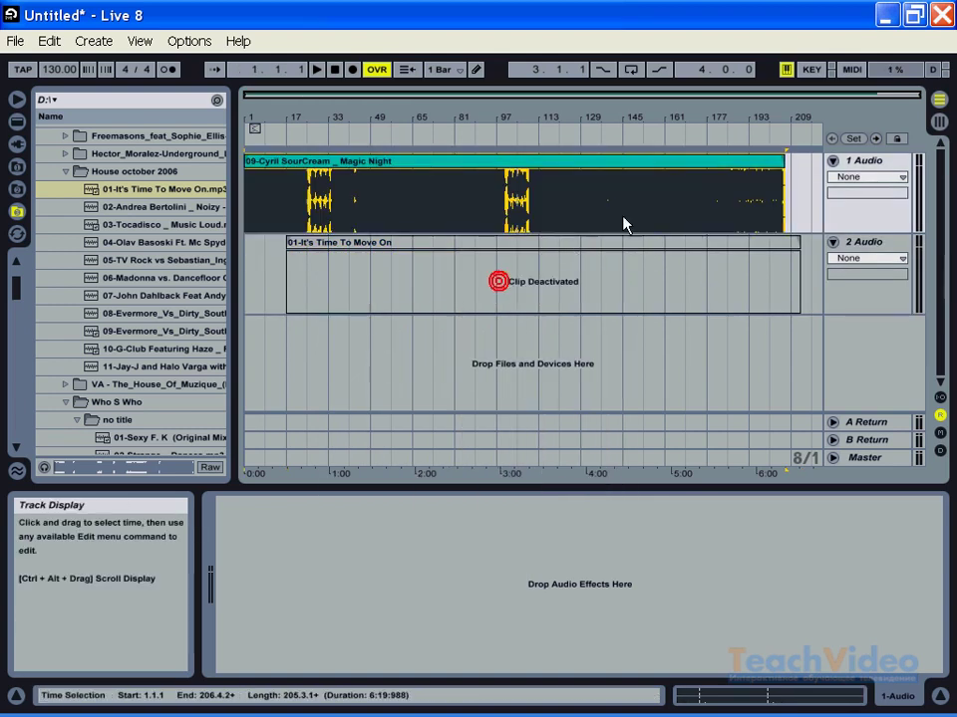
- Audition the closing part of the Magic Night clip around bar 174
click(700, 138)
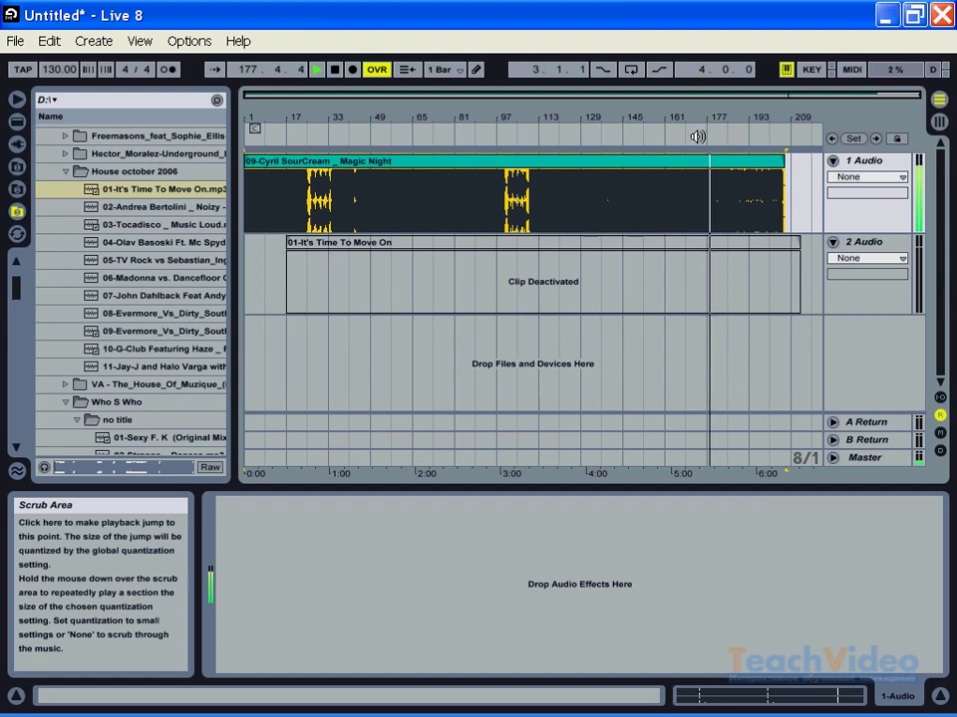
click(696, 136)
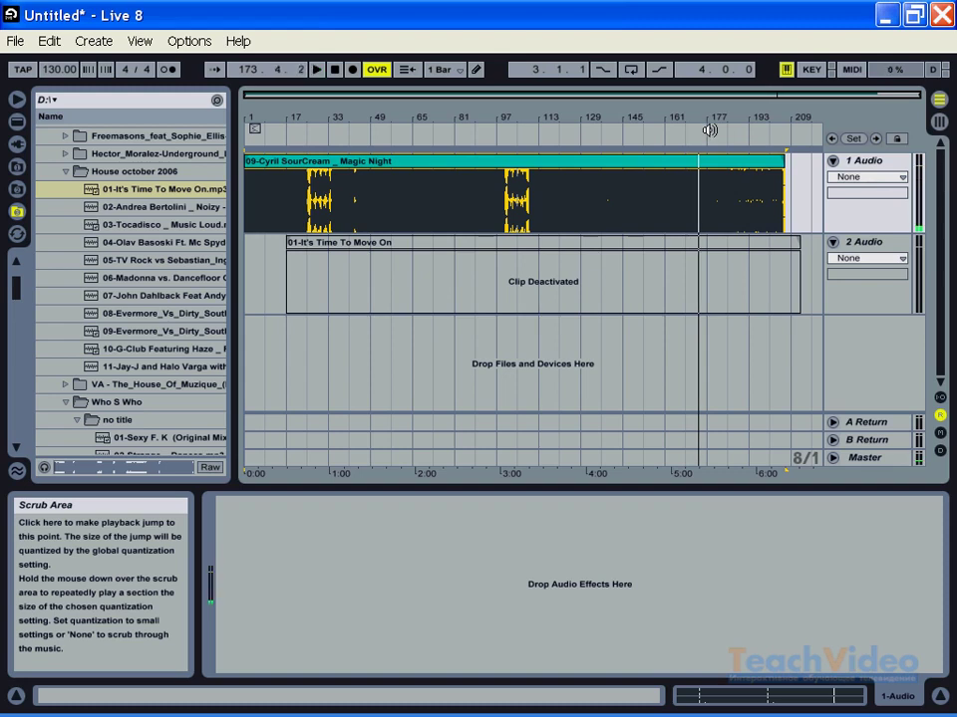
drag(783, 99, 769, 97)
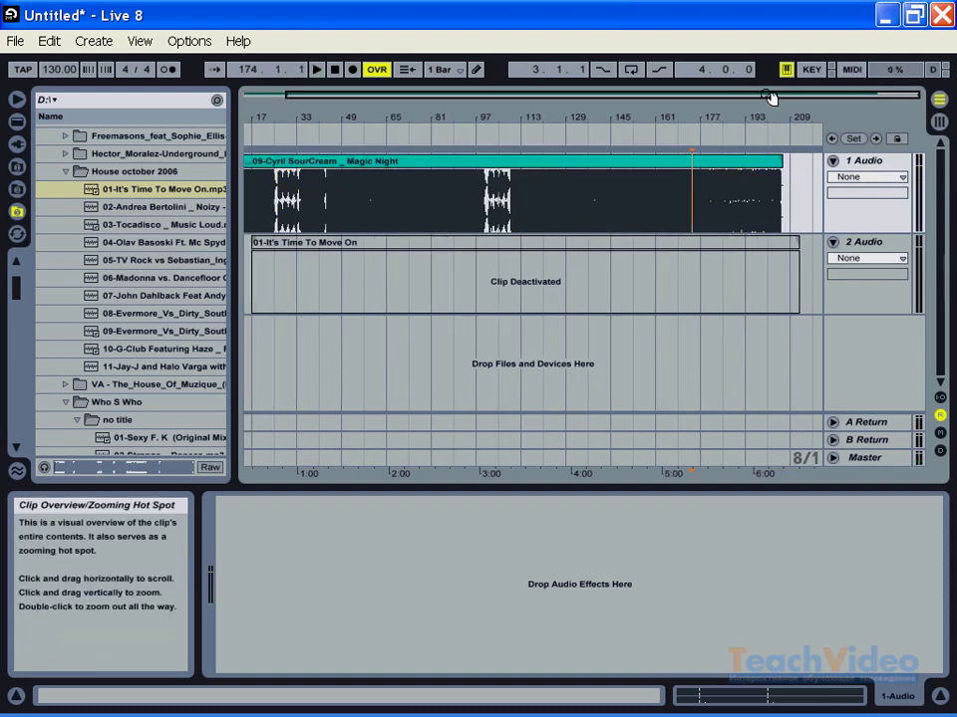
double_click(770, 97)
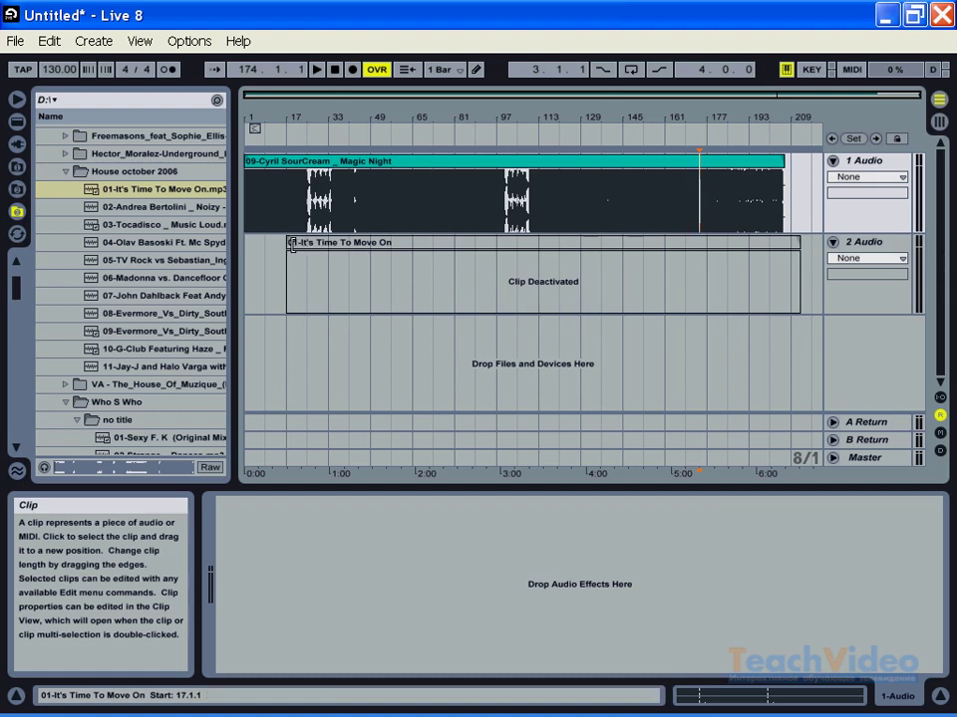
- Move the It's Time To Move On clip on track 2 to start at 169.1.1 and reactivate it
drag(292, 244, 705, 287)
right_click(702, 249)
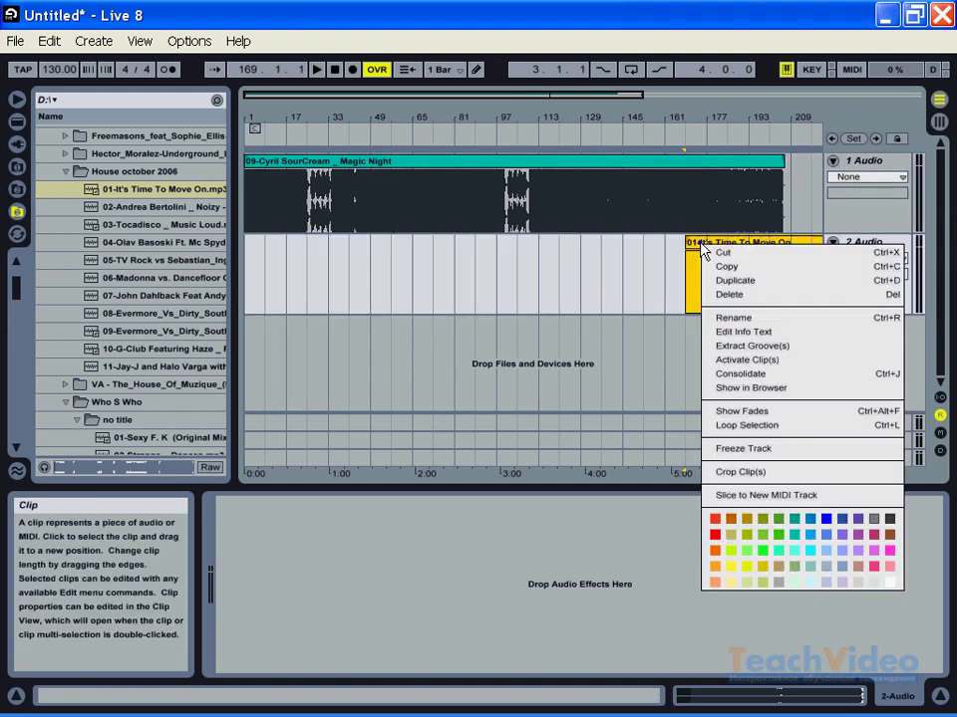
click(736, 361)
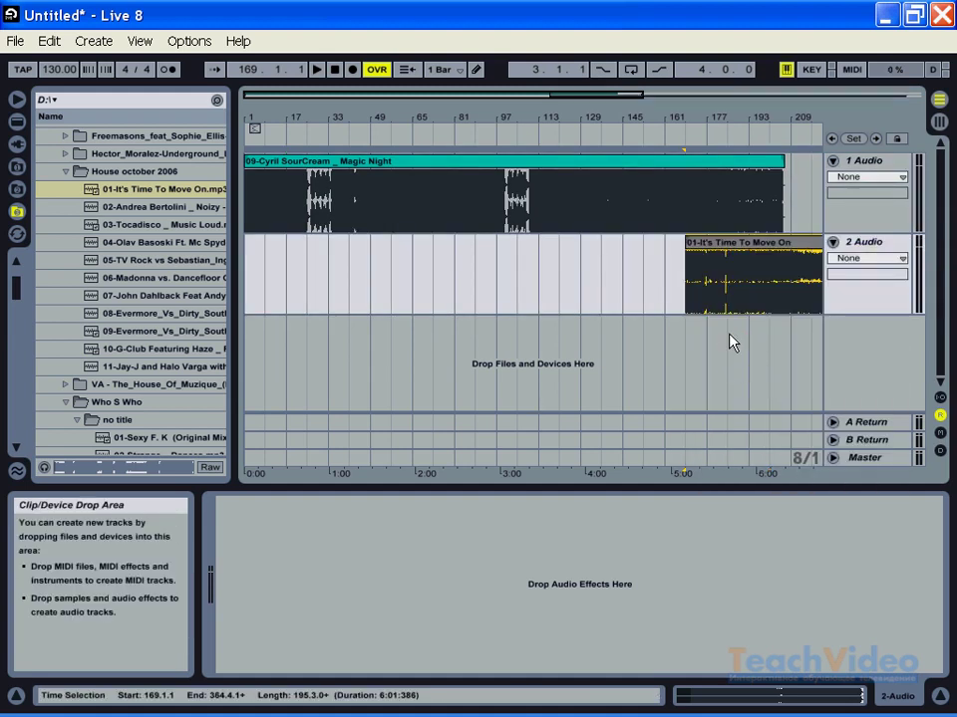
- Try starting the It's Time To Move On clip at 170.2.1 and audition its overlap with Magic Night
key(plus)
key(plus)
key(plus)
key(plus)
key(plus)
key(plus)
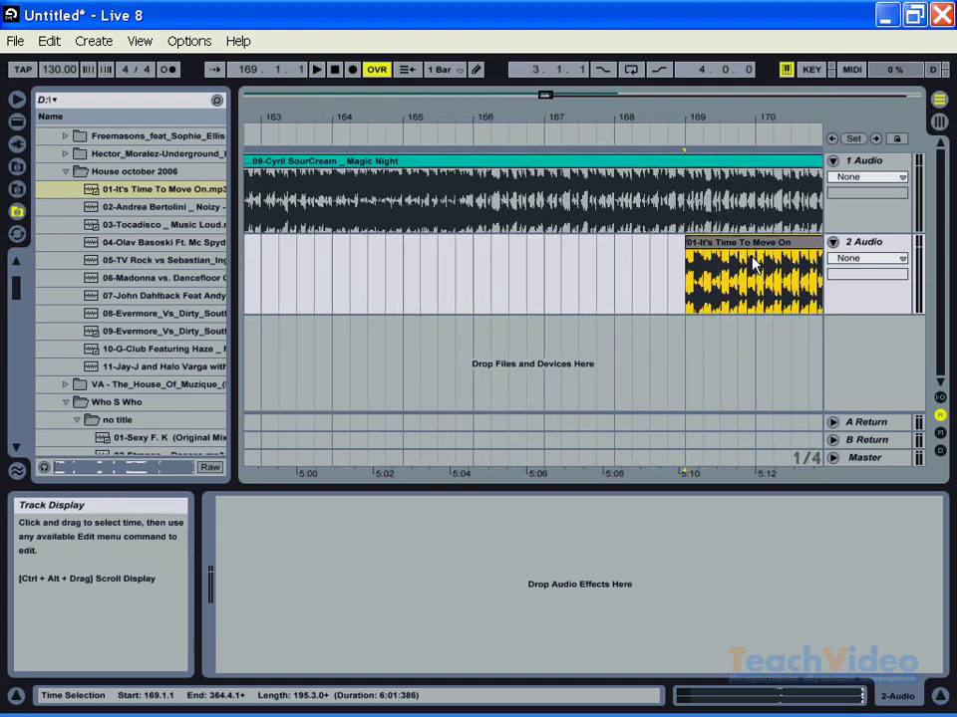
drag(714, 249, 805, 261)
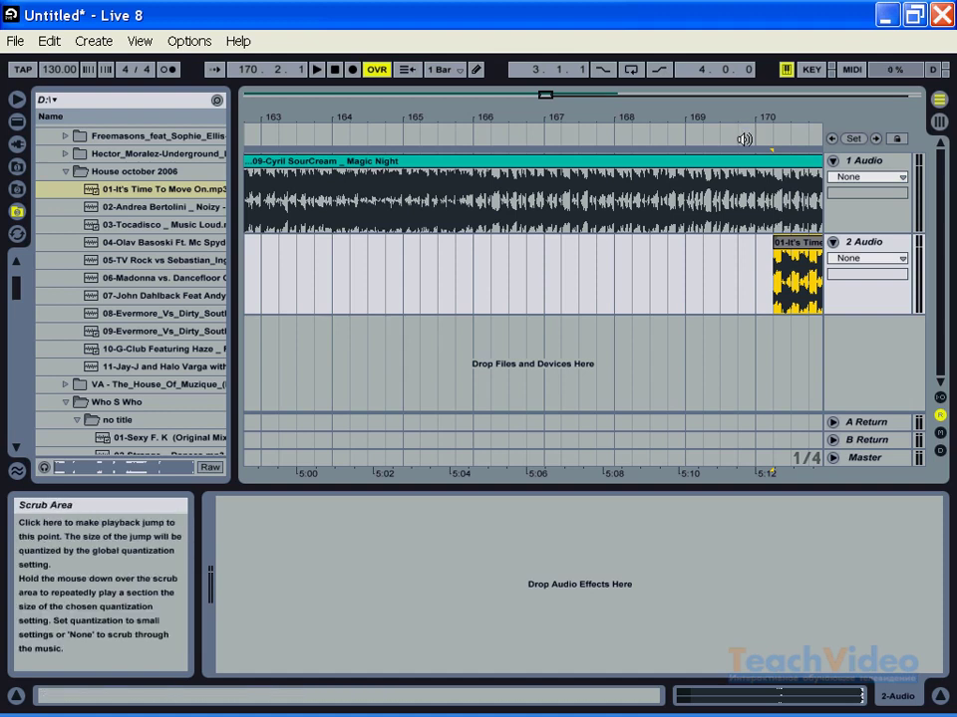
click(744, 139)
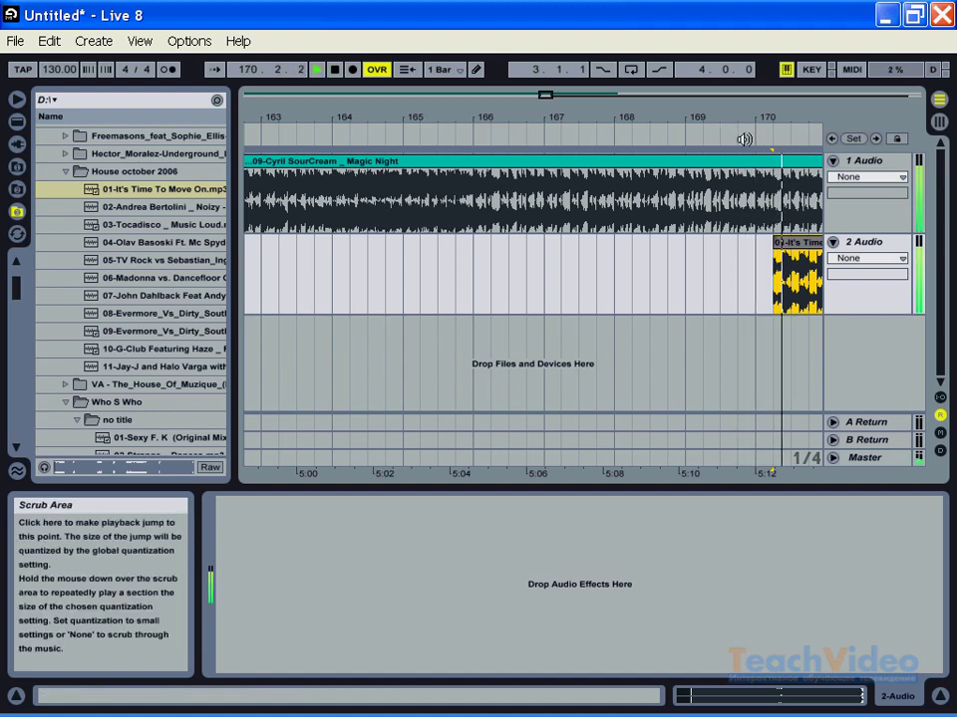
key(space)
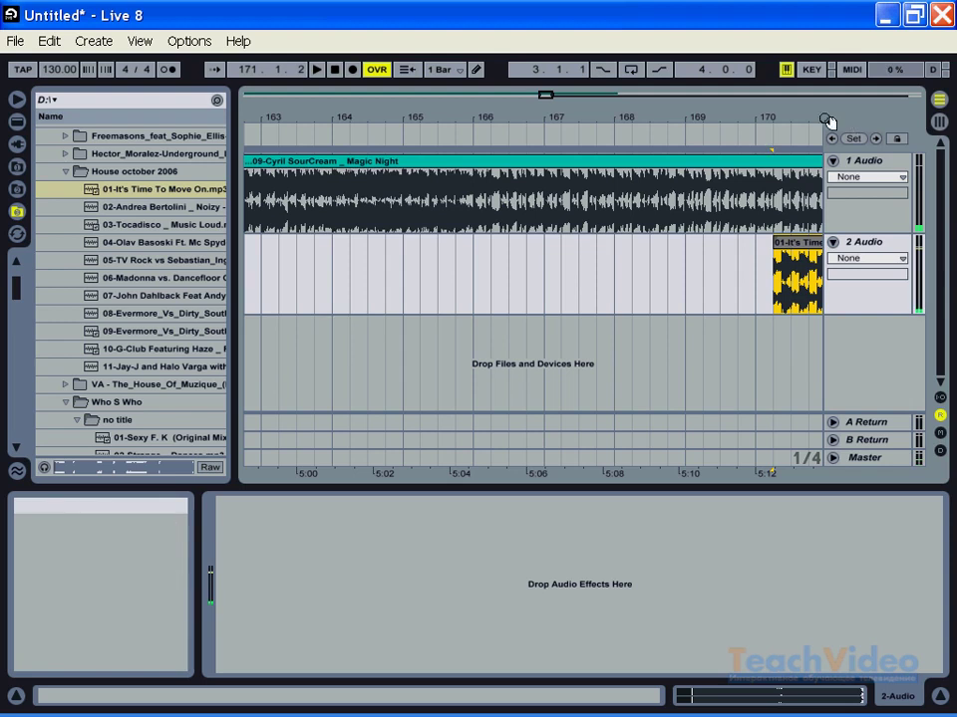
- Shift the It's Time To Move On clip to start at 172.1.1 and, during playback, on to 173.4.1
drag(548, 94, 551, 93)
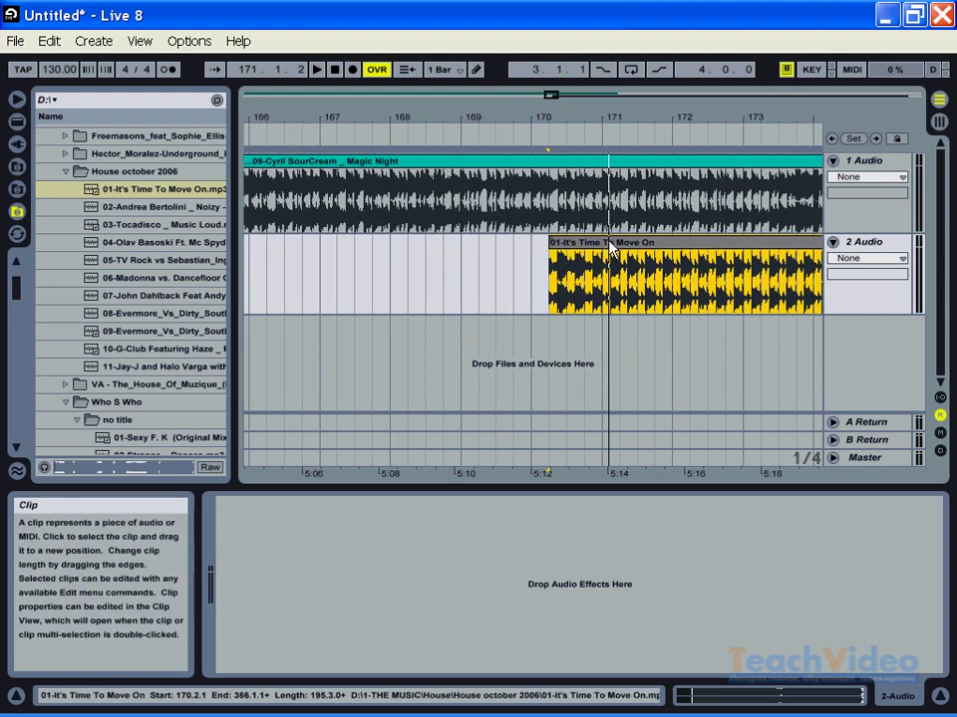
drag(607, 243, 737, 245)
click(498, 131)
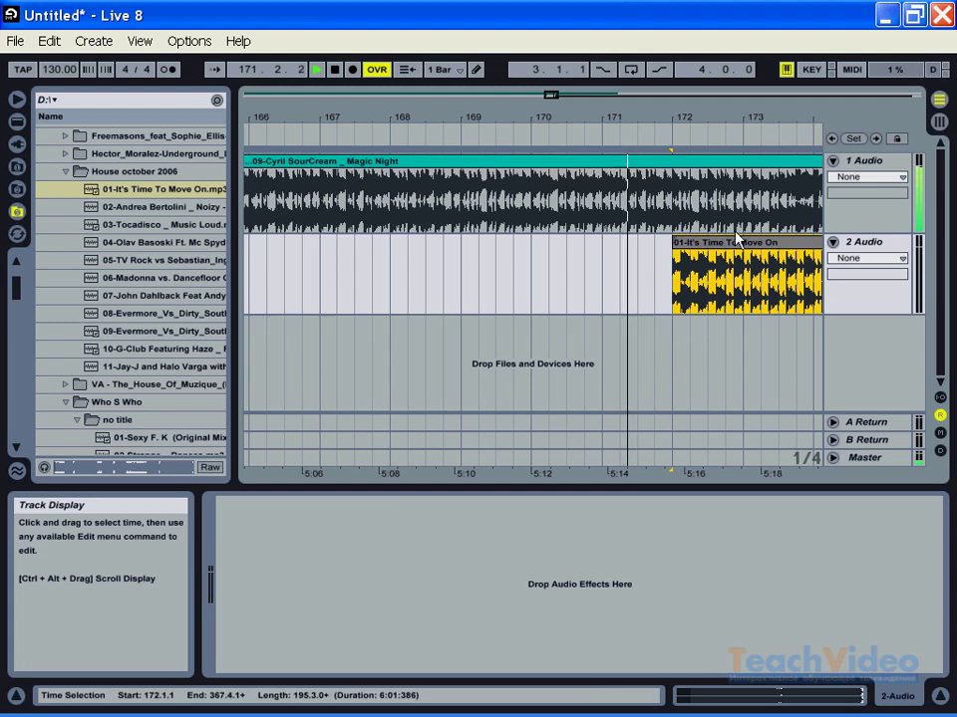
mouse_move(715, 242)
mouse_down()
mouse_move(765, 253)
mouse_move(712, 251)
mouse_up()
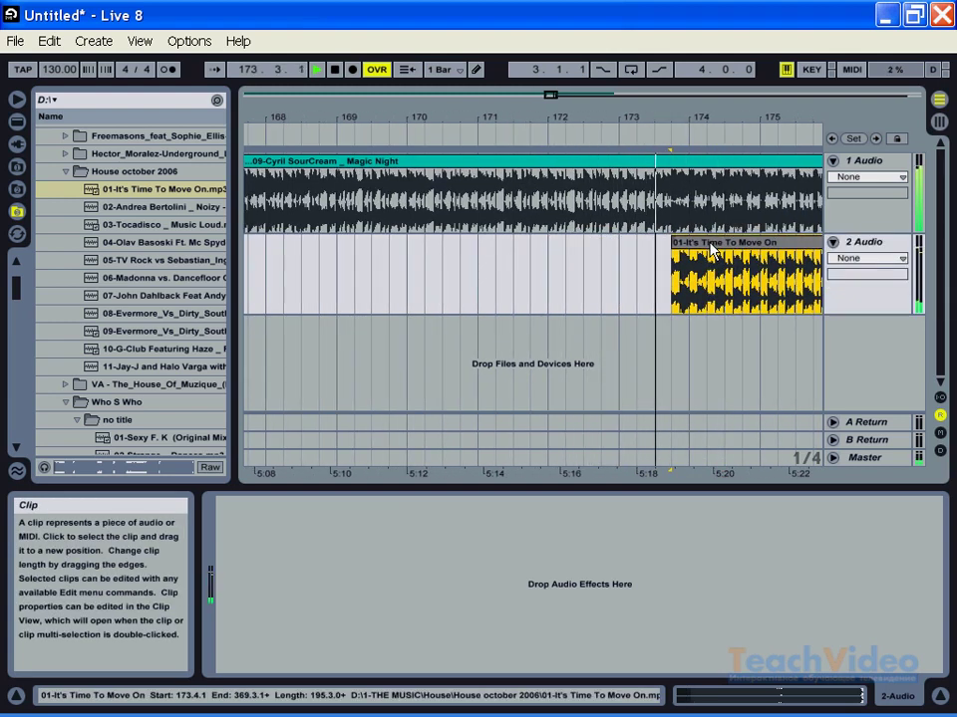
- Move the It's Time To Move On clip on track 2 to start at 173.3.3 and audition its overlap with Magic Night
key(space)
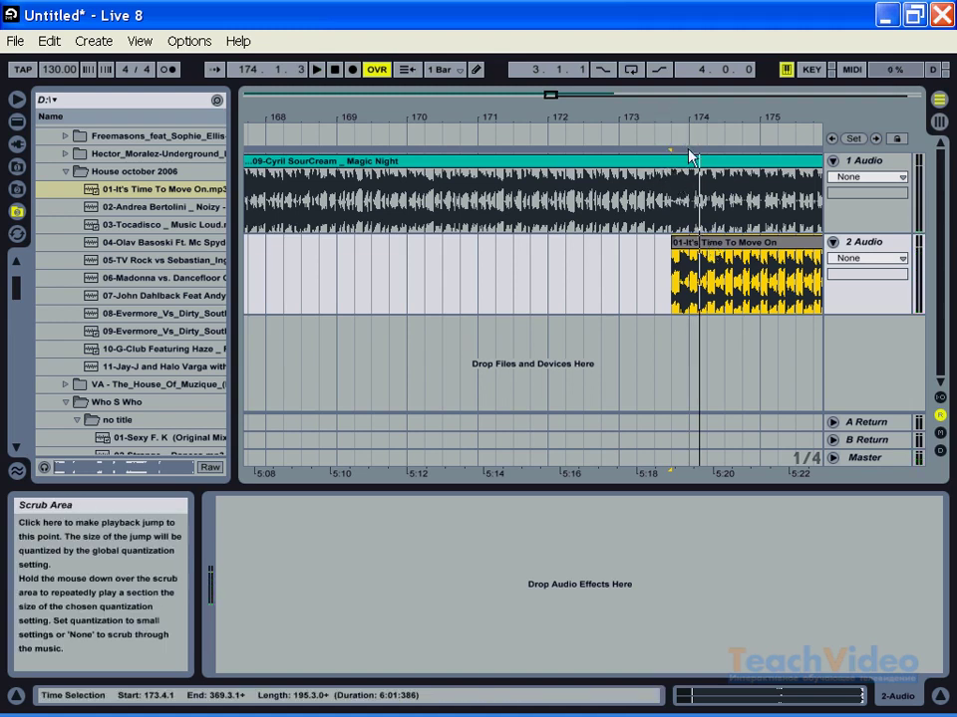
click(688, 204)
key(plus)
key(plus)
key(plus)
key(plus)
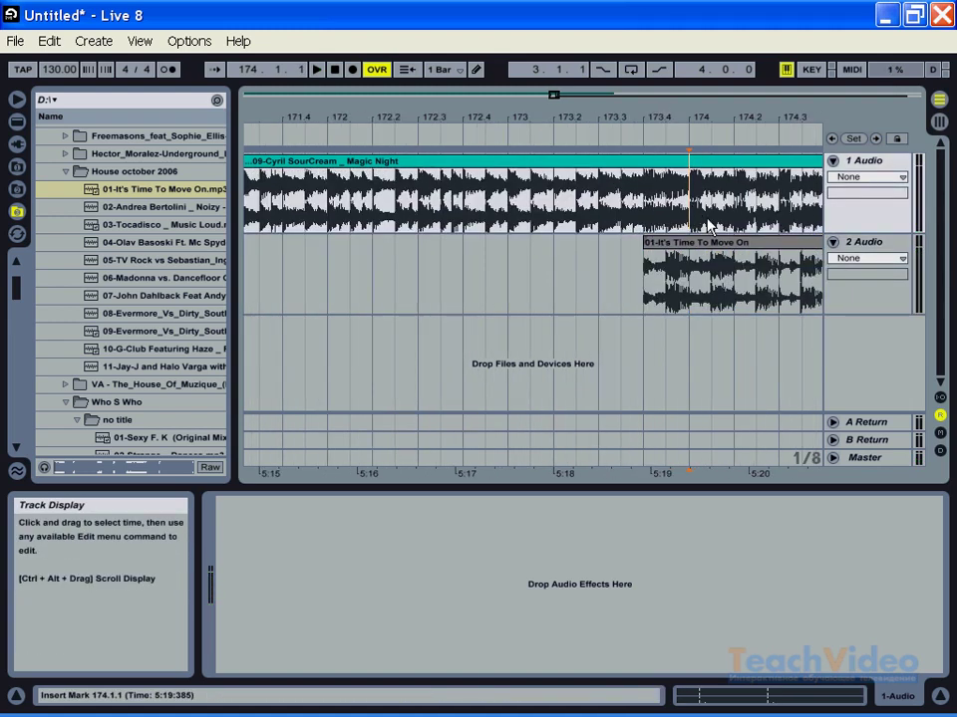
drag(589, 247, 494, 247)
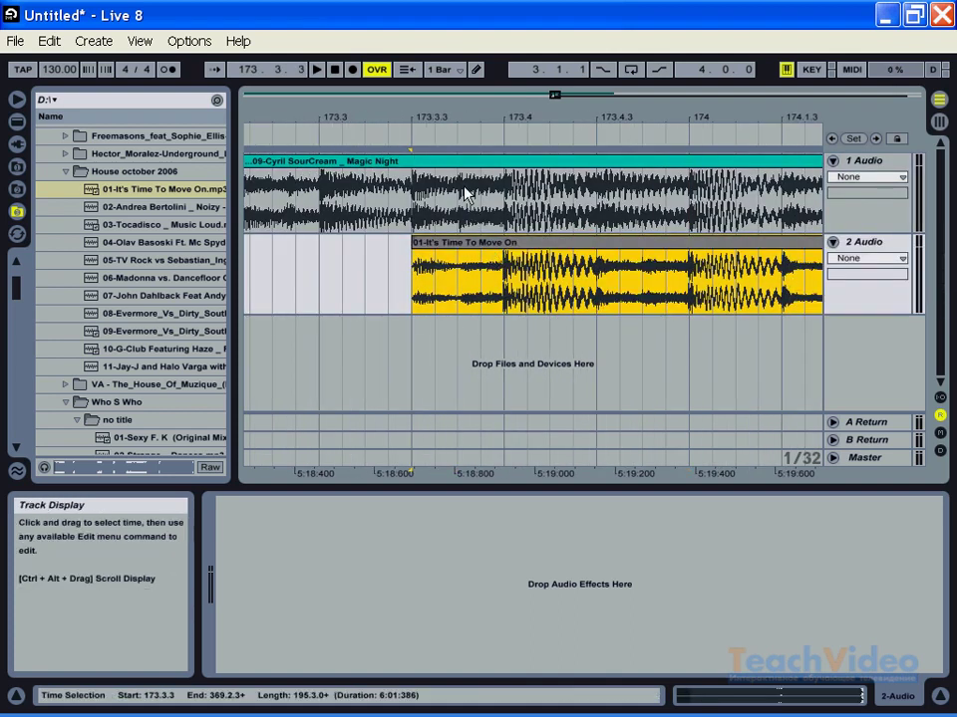
click(436, 136)
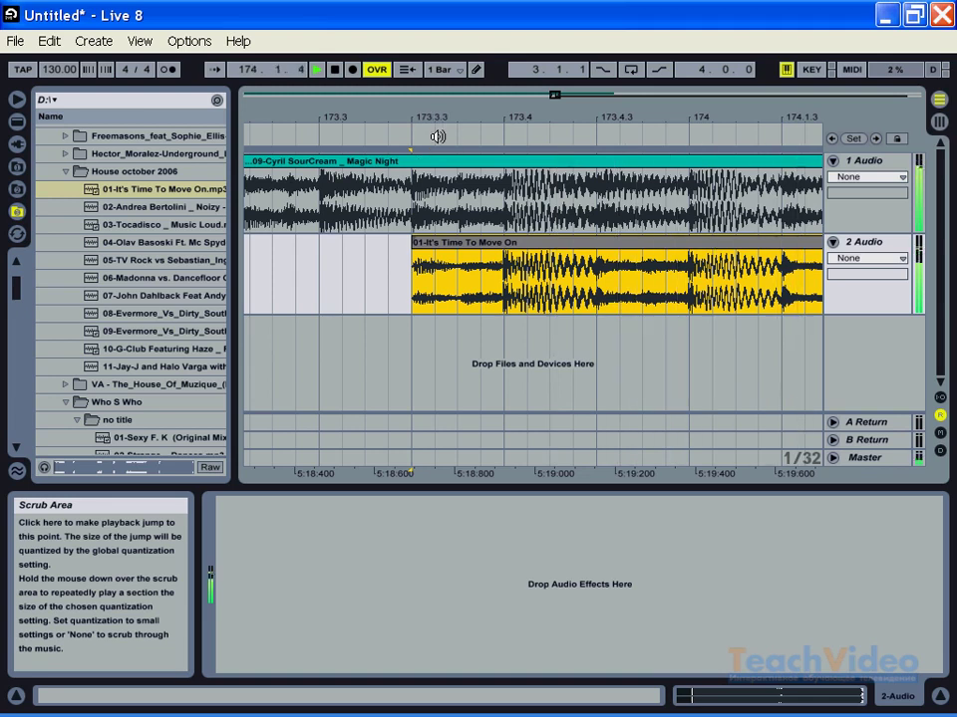
key(space)
- Nudge the It's Time To Move On clip to start slightly after 173.3.3, lining its beats up with Magic Night
key(plus)
key(plus)
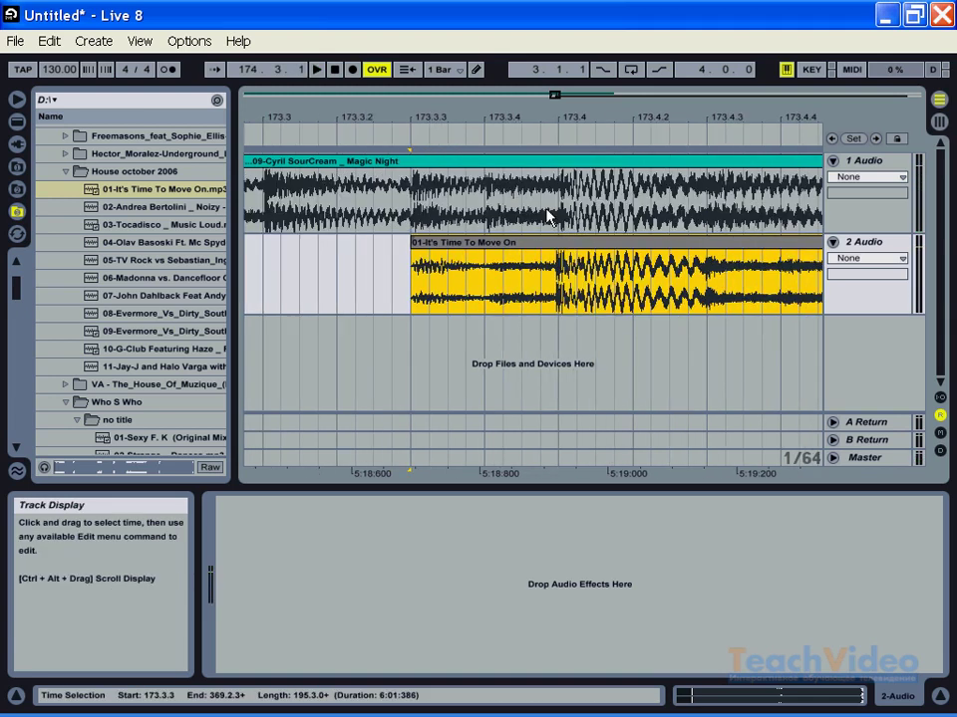
drag(662, 241, 678, 249)
key(plus)
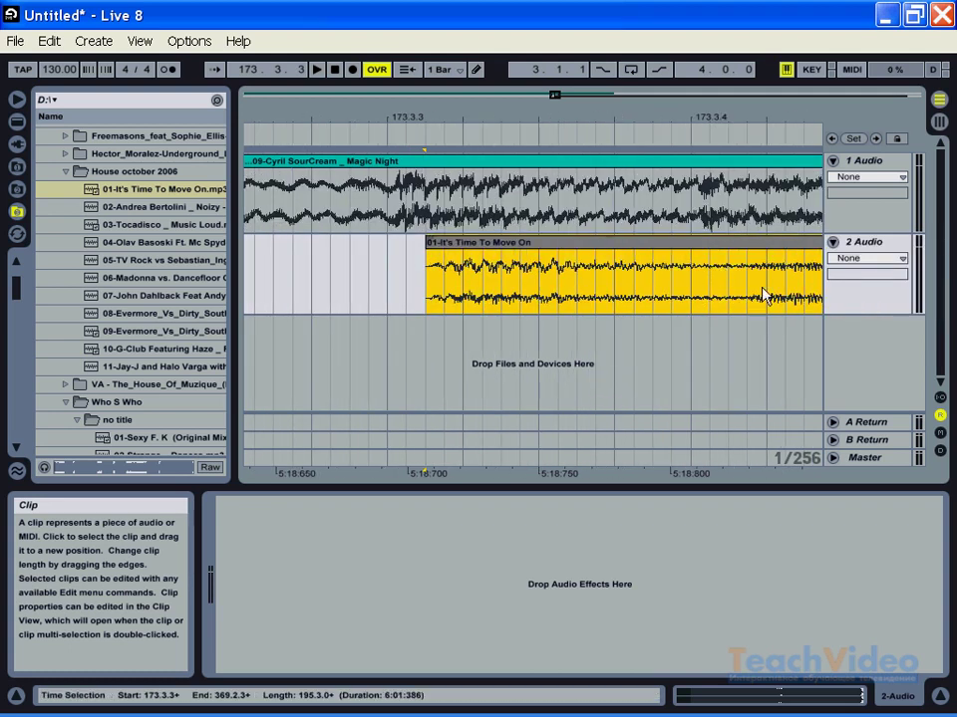
drag(563, 97, 212, 95)
drag(696, 246, 683, 247)
- Inspect the beat alignment around 173.4.1 and play the mix from about bar 161, skipping ahead to about bar 166
click(655, 277)
key(plus)
key(plus)
key(plus)
key(minus)
key(minus)
key(minus)
key(minus)
key(minus)
key(minus)
key(minus)
key(minus)
key(minus)
key(minus)
key(minus)
key(minus)
key(minus)
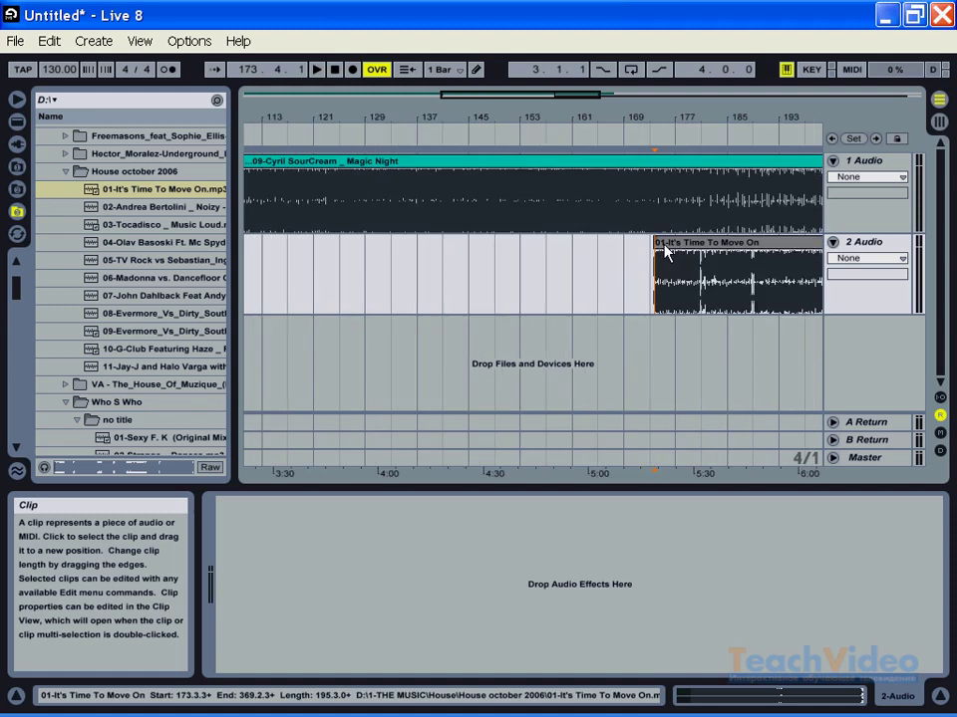
key(minus)
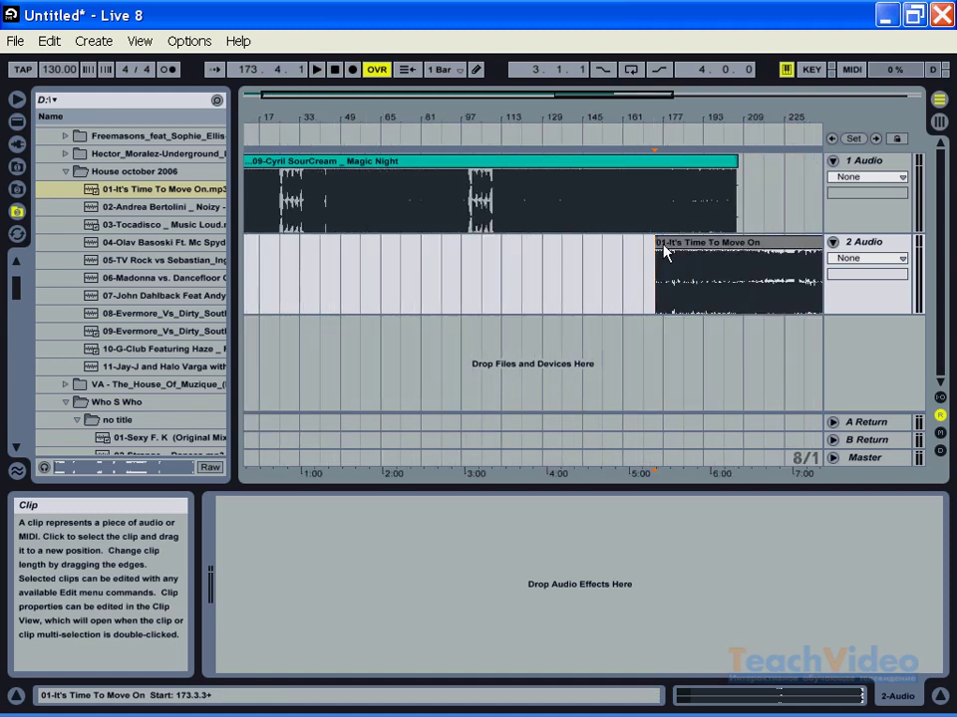
click(624, 138)
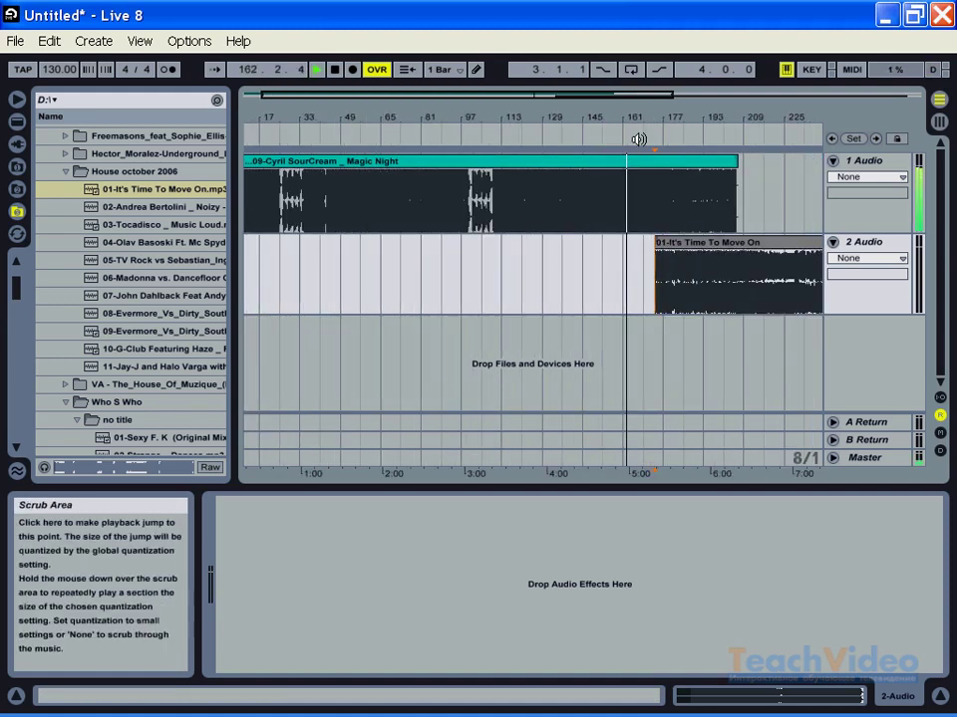
click(637, 142)
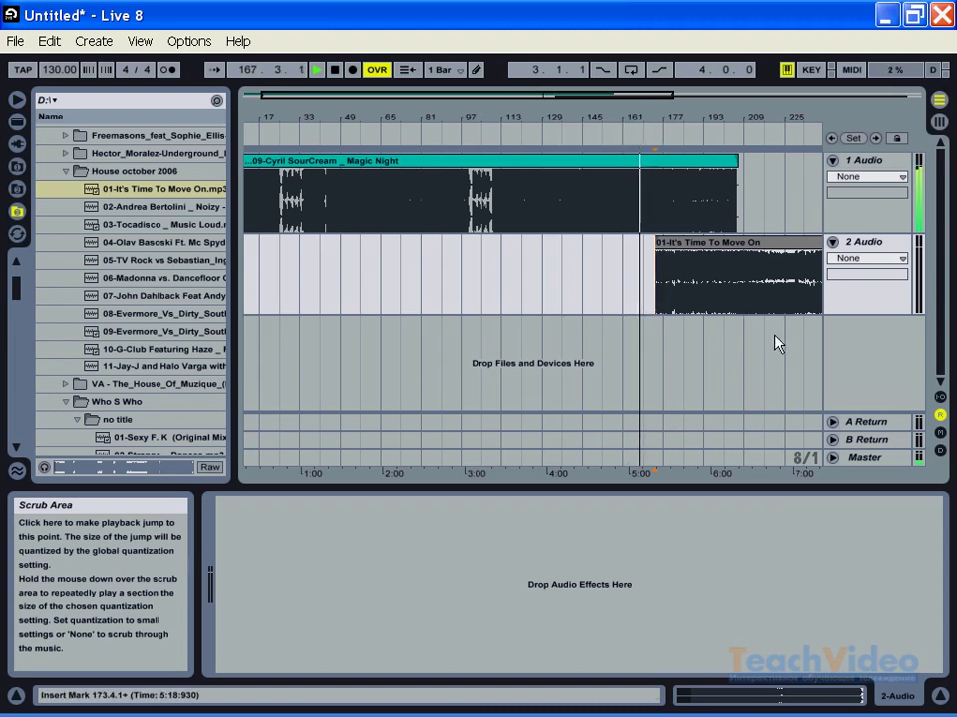
- Unfold the Master track, show its Track Volume automation and adjust the level of the whole volume envelope
click(834, 458)
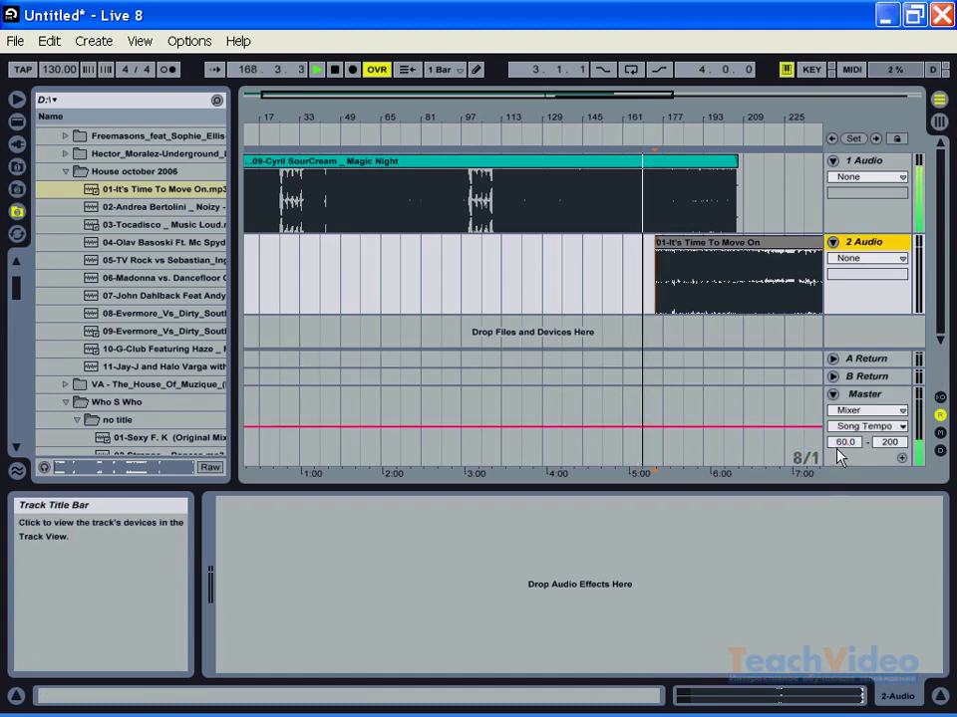
click(849, 426)
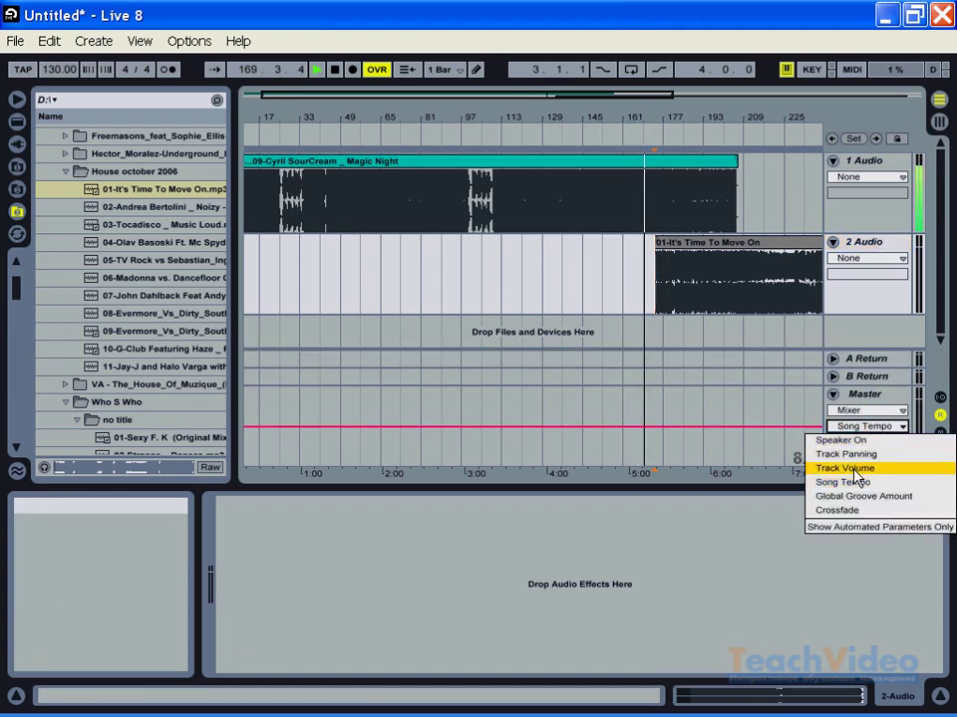
click(852, 468)
drag(808, 439, 808, 421)
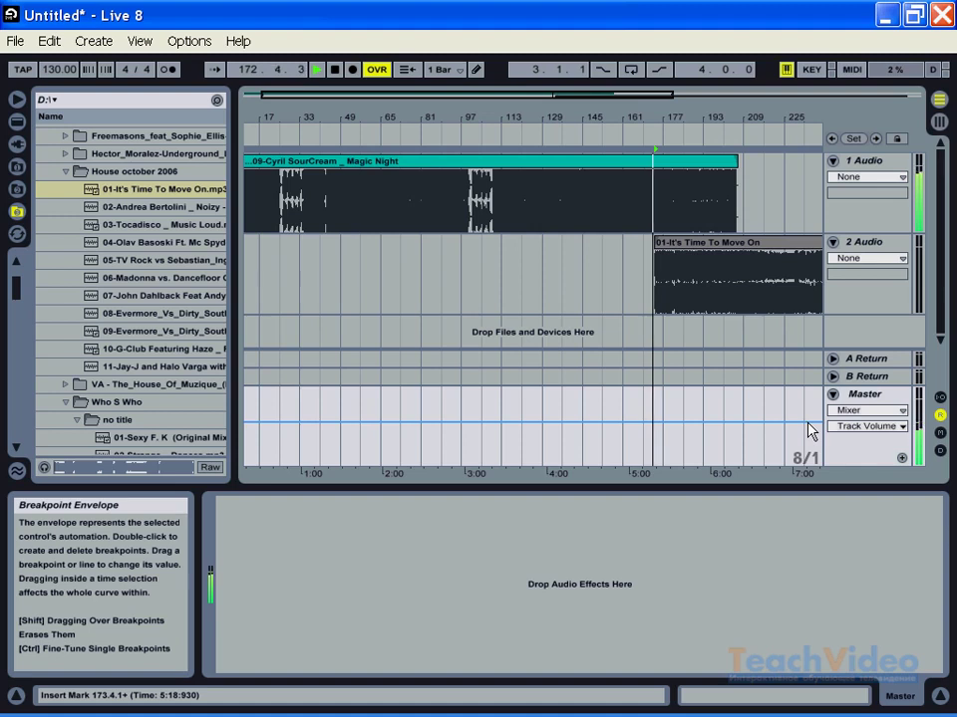